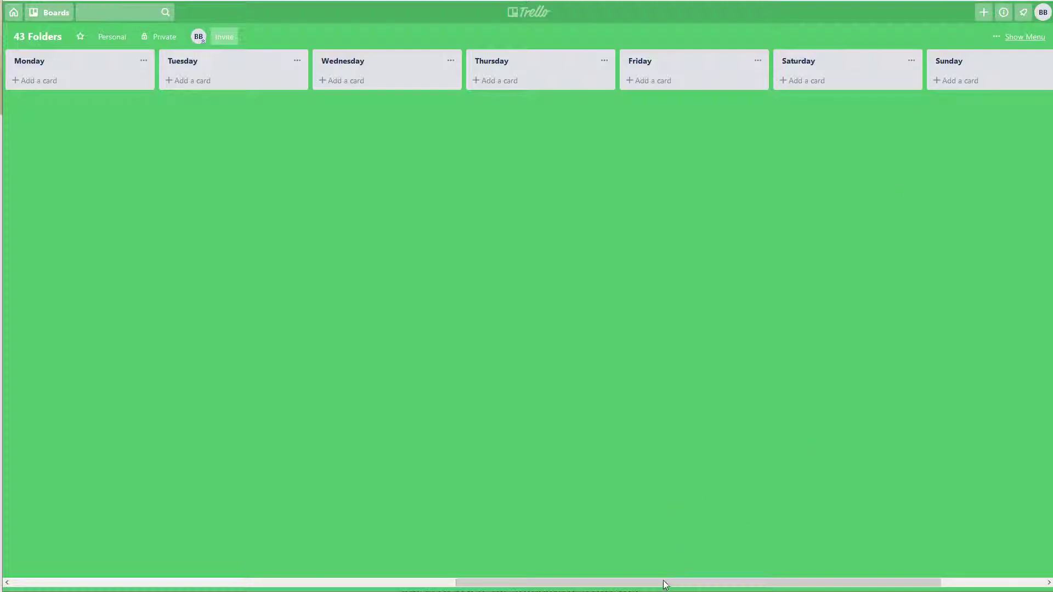
# Step: Add a May list after the Sunday list
pyautogui.moveTo(664, 585)
pyautogui.mouseDown()
pyautogui.moveTo(762, 580)
pyautogui.moveTo(648, 585)
pyautogui.mouseUp()
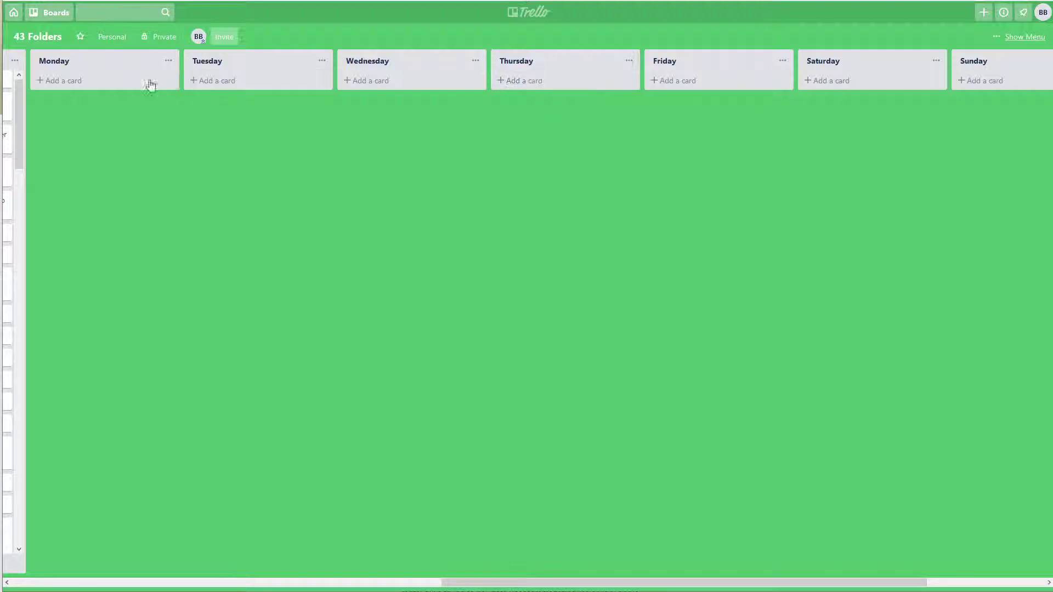
pyautogui.moveTo(503, 584)
pyautogui.mouseDown()
pyautogui.moveTo(342, 589)
pyautogui.moveTo(518, 589)
pyautogui.mouseUp()
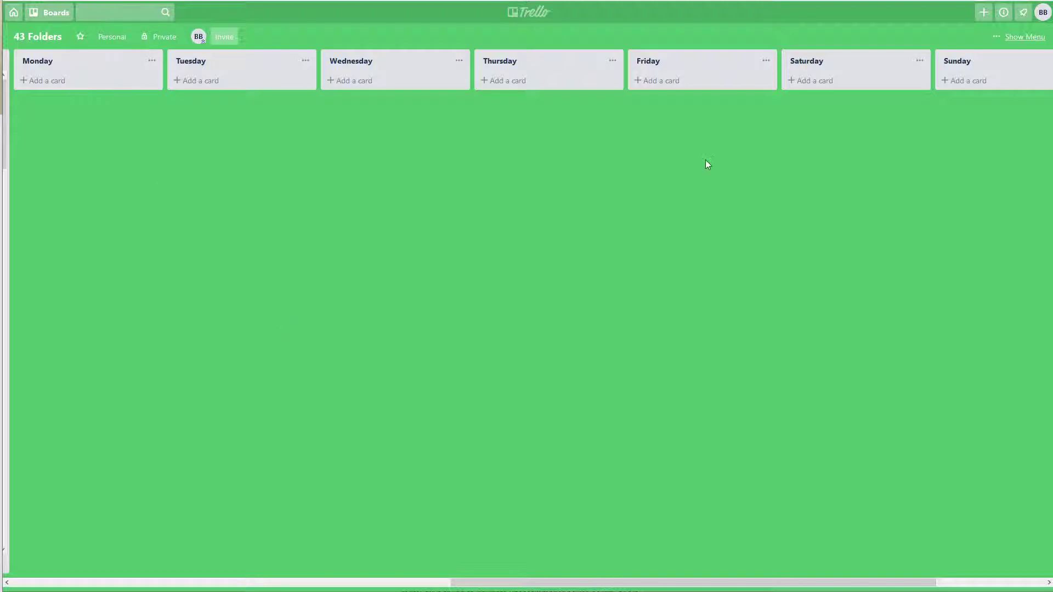
pyautogui.moveTo(640, 583); pyautogui.dragTo(768, 583)
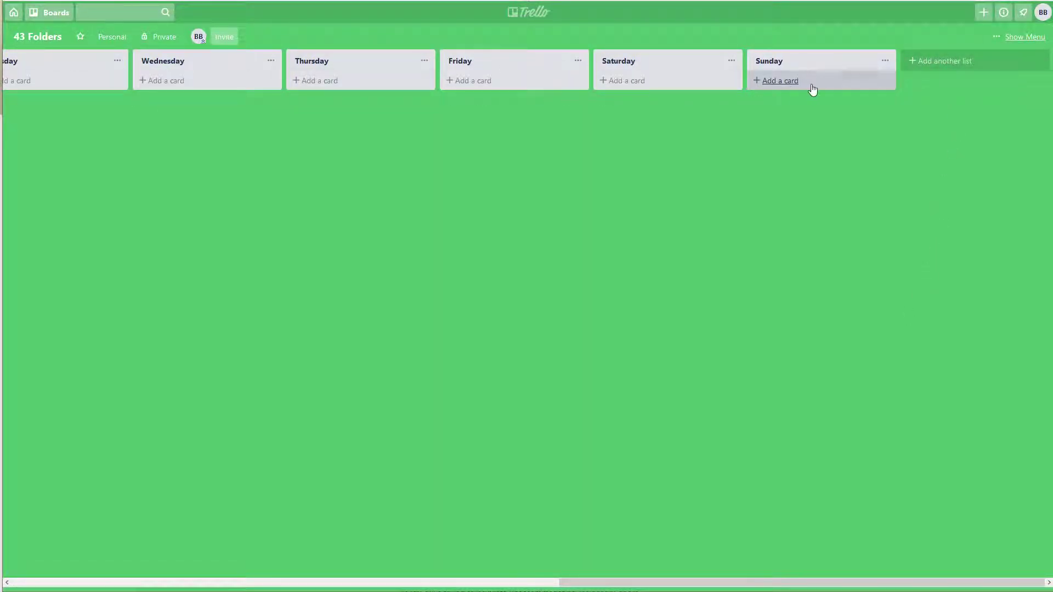
pyautogui.click(929, 61)
pyautogui.write('Mar')
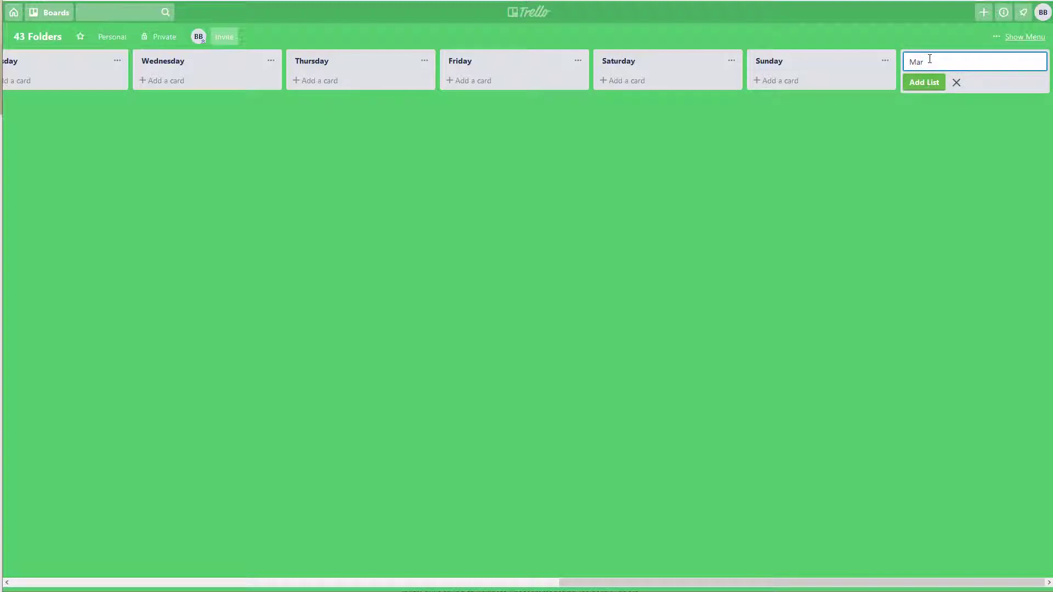
pyautogui.press('BackSpace')
pyautogui.write('y')
pyautogui.press('Return')
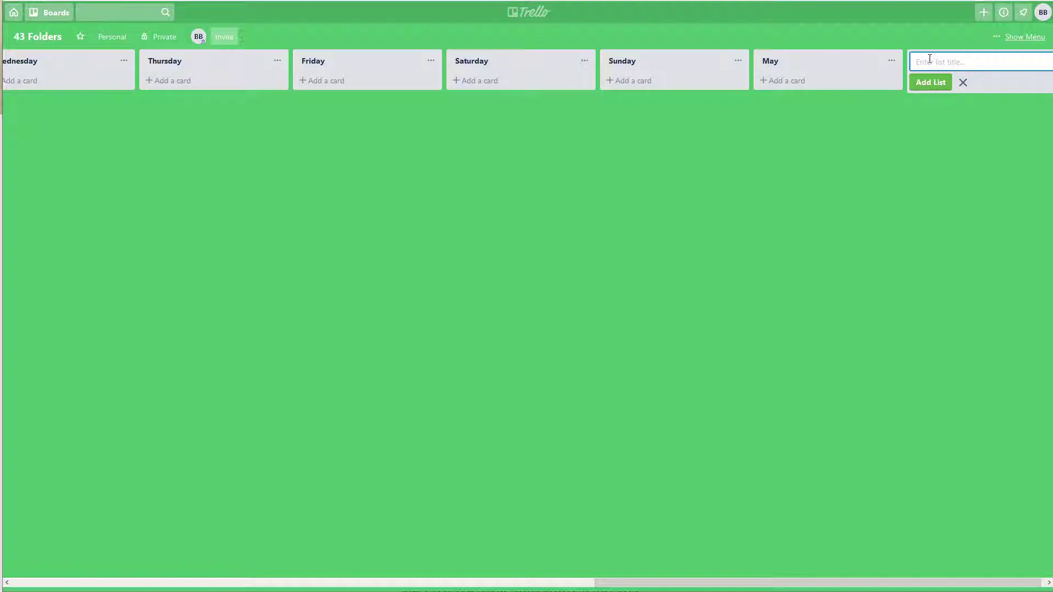
# Step: Add day lists 23, 24, 25, 26, 27, 28, 29, 30 and 31, followed by a Jun list
pyautogui.write('23')
pyautogui.press('Return')
pyautogui.write('24')
pyautogui.press('Return')
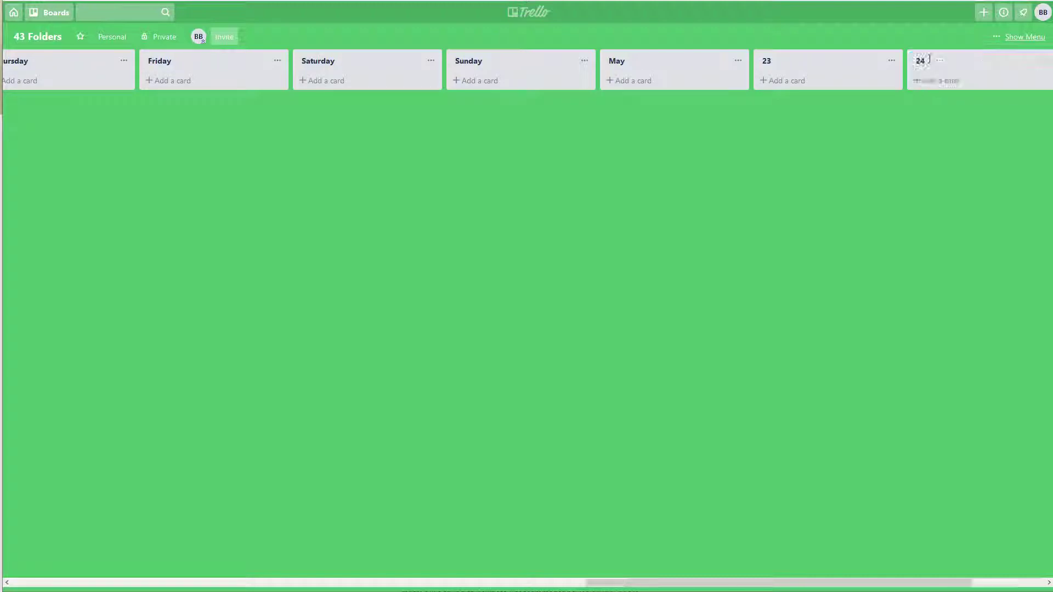
pyautogui.write('25')
pyautogui.press('Return')
pyautogui.write('26')
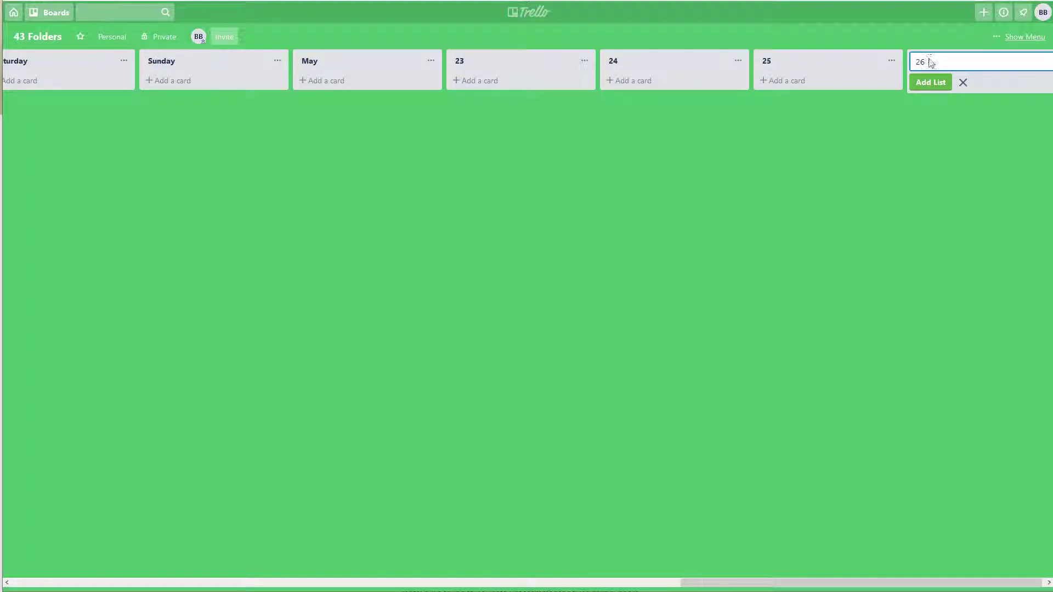
pyautogui.press('Return')
pyautogui.write('27')
pyautogui.press('Return')
pyautogui.write('28')
pyautogui.press('Return')
pyautogui.write('29')
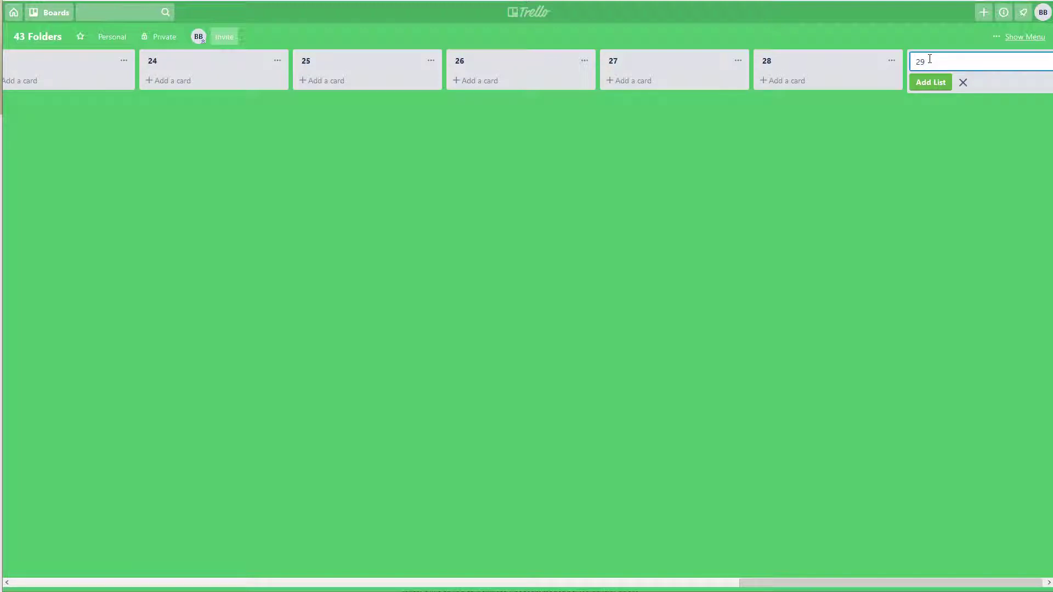
pyautogui.press('Return')
pyautogui.write('30')
pyautogui.press('Return')
pyautogui.write('31')
pyautogui.press('Return')
pyautogui.write('Jun')
pyautogui.press('Return')
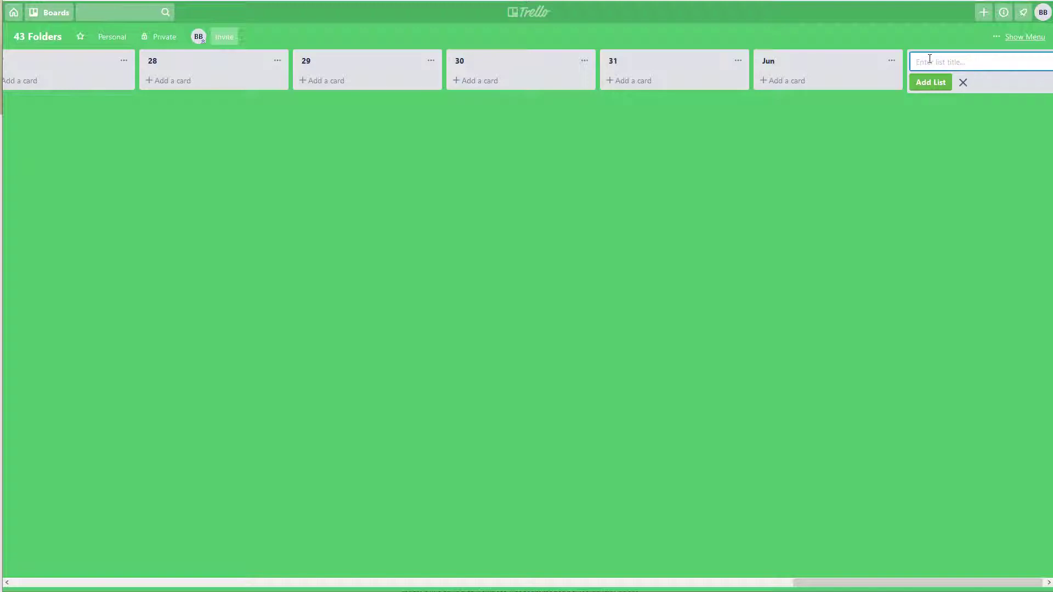
# Step: Add day lists 1 through 14 after the Jun list
pyautogui.write('1')
pyautogui.press('Return')
pyautogui.write('2')
pyautogui.press('Return')
pyautogui.write('3')
pyautogui.press('Return')
pyautogui.write('4')
pyautogui.press('Return')
pyautogui.write('5')
pyautogui.press('Return')
pyautogui.write('6')
pyautogui.press('Return')
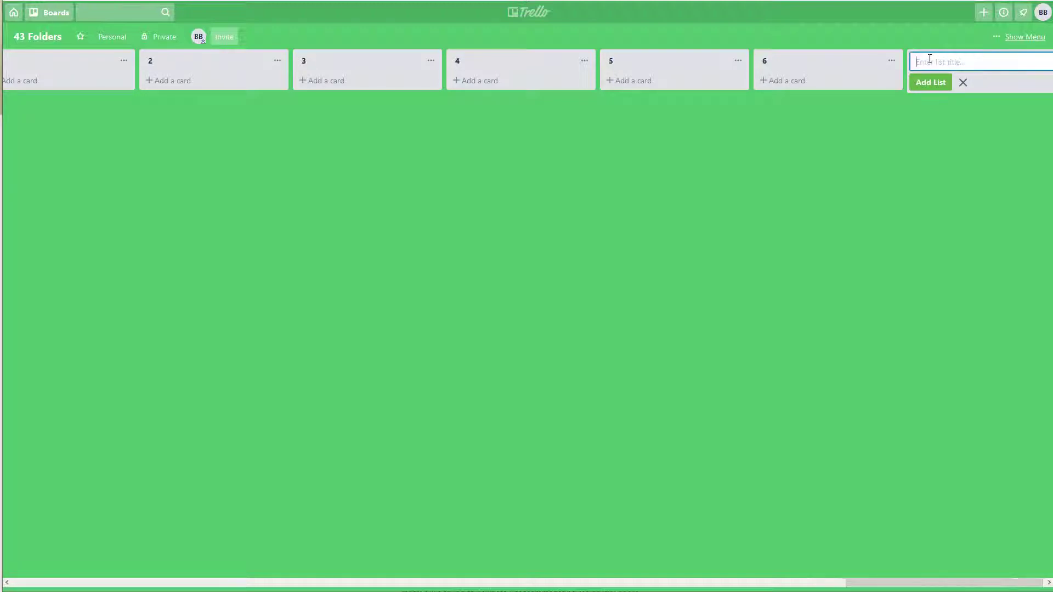
pyautogui.write('7')
pyautogui.press('Return')
pyautogui.write('8')
pyautogui.press('Return')
pyautogui.write('9')
pyautogui.press('Return')
pyautogui.write('10')
pyautogui.press('Return')
pyautogui.write('11')
pyautogui.press('Return')
pyautogui.write('12')
pyautogui.press('Return')
pyautogui.write('13')
pyautogui.press('Return')
pyautogui.write('14')
pyautogui.press('Return')
# Step: Add the next day list, renaming its mistaken title 16 to 15
pyautogui.write('16')
pyautogui.press('Return')
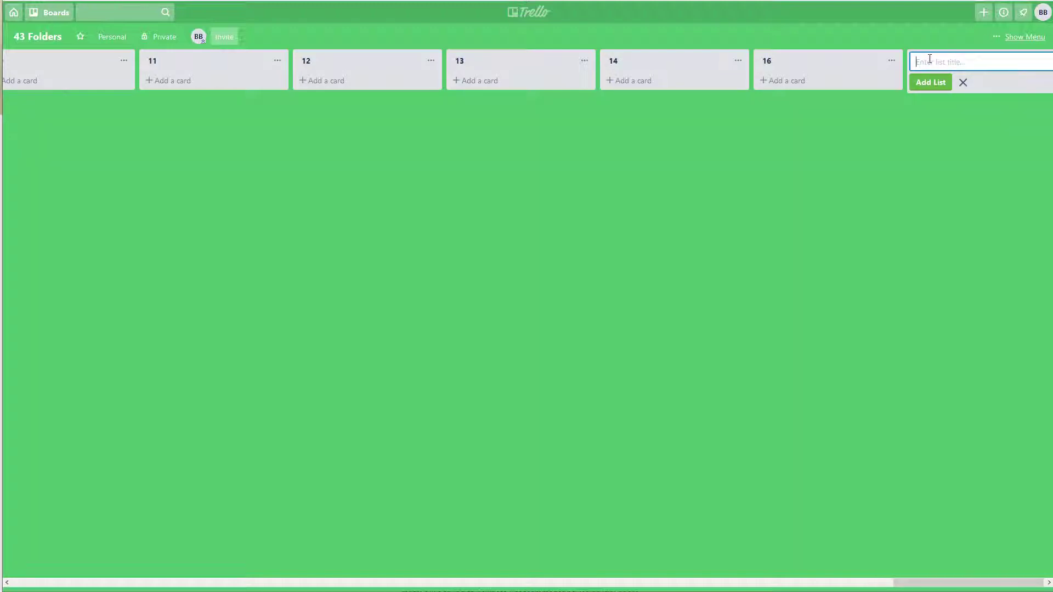
pyautogui.click(828, 59)
pyautogui.write('15')
pyautogui.press('Return')
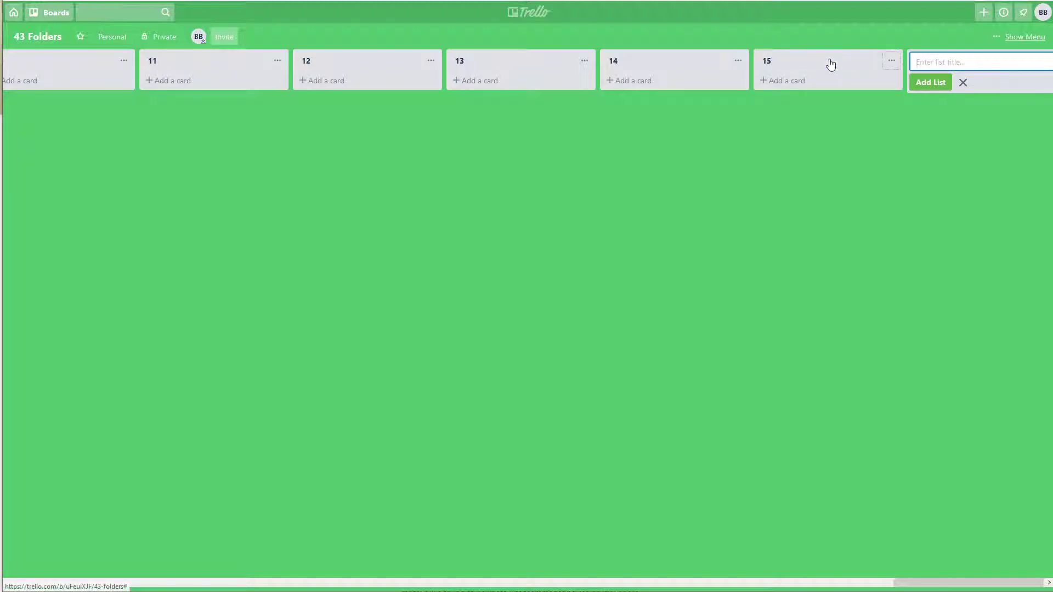
# Step: Add day lists 16 through 23 at the end of the board
pyautogui.click(951, 60)
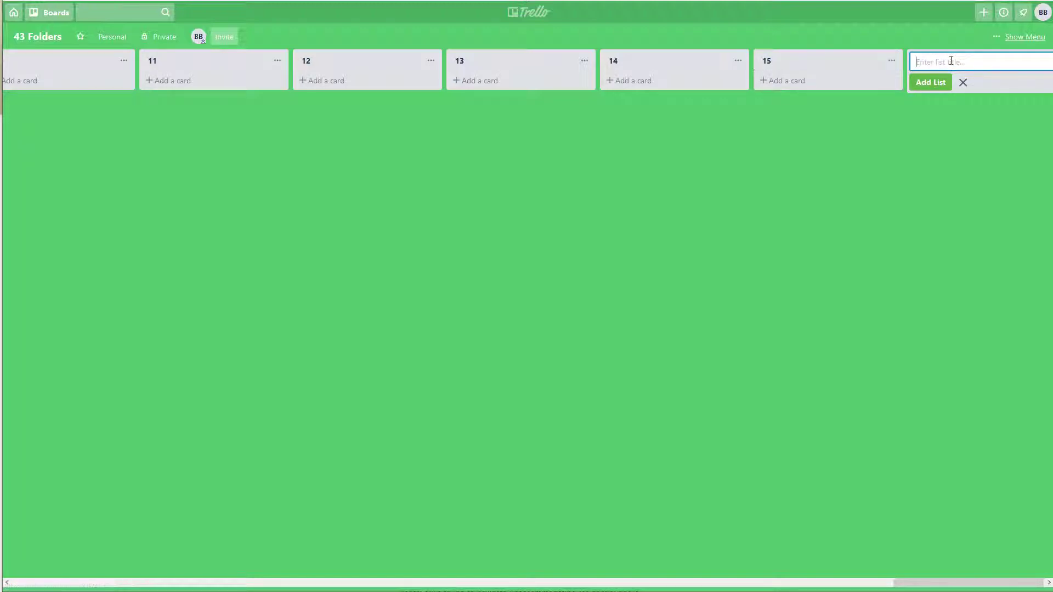
pyautogui.write('16')
pyautogui.press('Return')
pyautogui.write('17')
pyautogui.press('Return')
pyautogui.write('18')
pyautogui.press('Return')
pyautogui.write('19')
pyautogui.press('Return')
pyautogui.write('20')
pyautogui.press('Return')
pyautogui.write('21')
pyautogui.press('Return')
pyautogui.write('22')
pyautogui.press('Return')
pyautogui.write('23')
pyautogui.press('Return')
pyautogui.write('2')
pyautogui.press('BackSpace')
# Step: Archive the extra list 23, then add month lists Jul, Aug, Sep, Oct, Nov and Dec
pyautogui.click(892, 60)
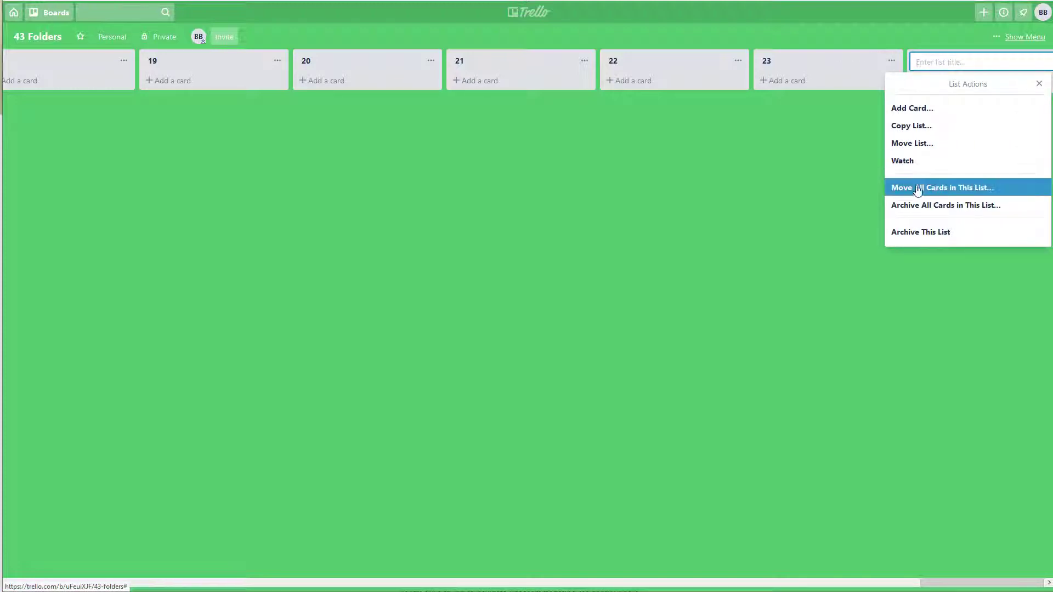
pyautogui.click(921, 233)
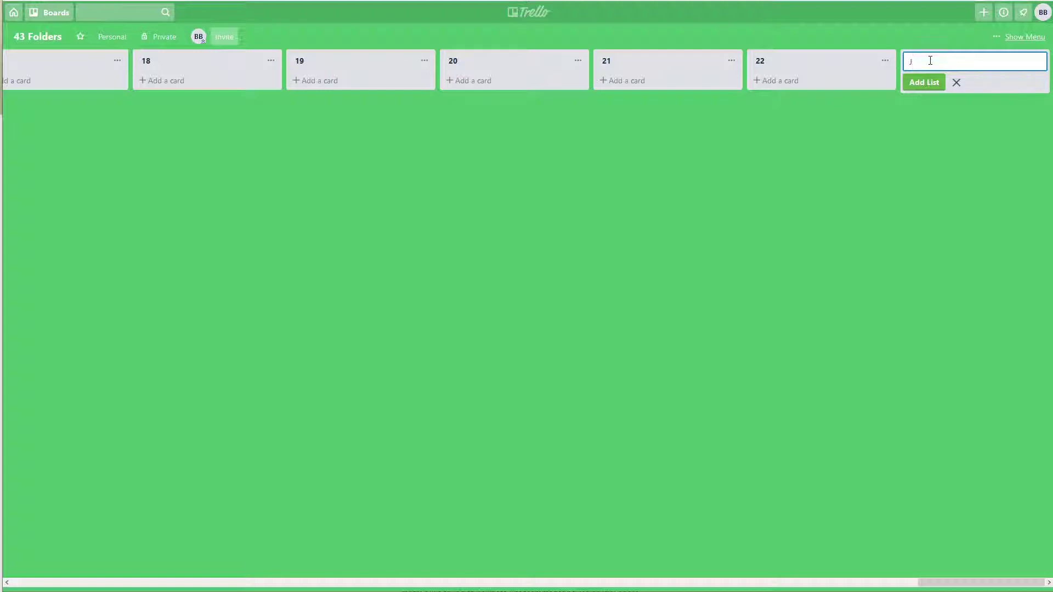
pyautogui.write('ul')
pyautogui.press('Return')
pyautogui.write('Aug')
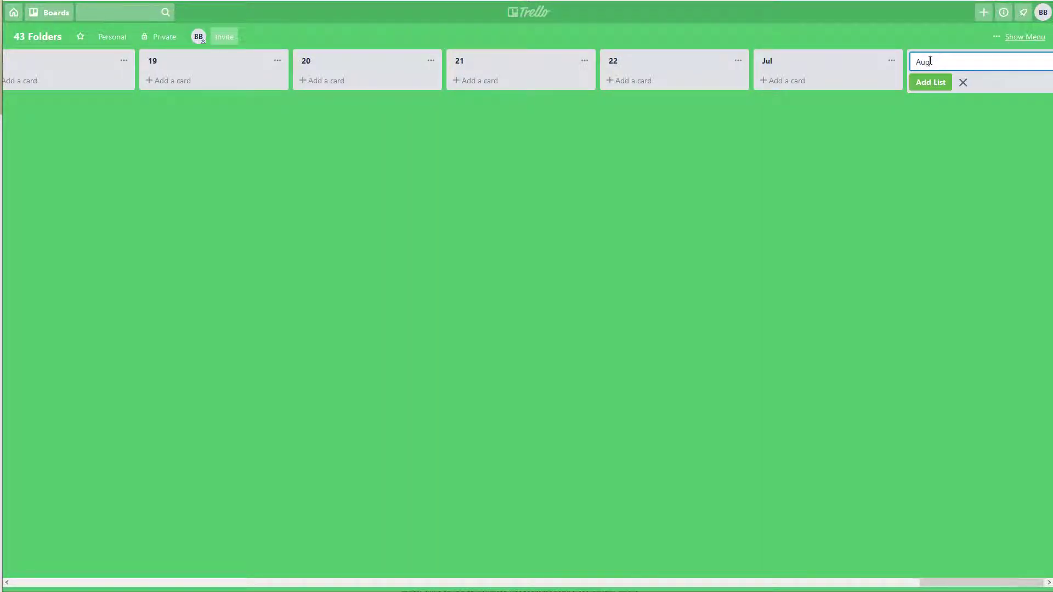
pyautogui.press('Return')
pyautogui.write('Sep')
pyautogui.press('Return')
pyautogui.write('Oct')
pyautogui.press('Return')
pyautogui.write('Nov')
pyautogui.press('Return')
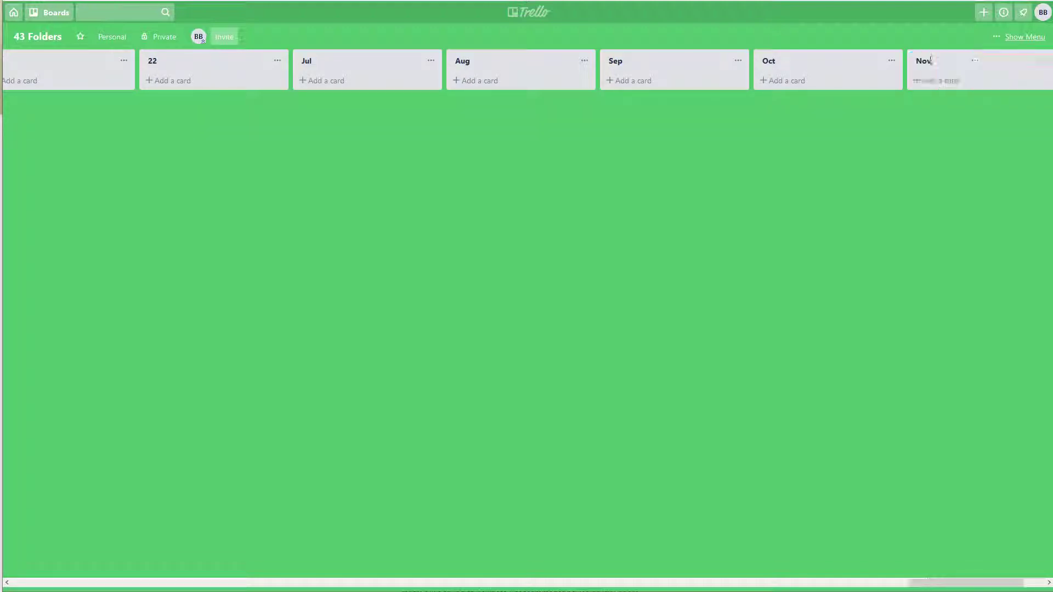
pyautogui.write('Dec')
pyautogui.press('Return')
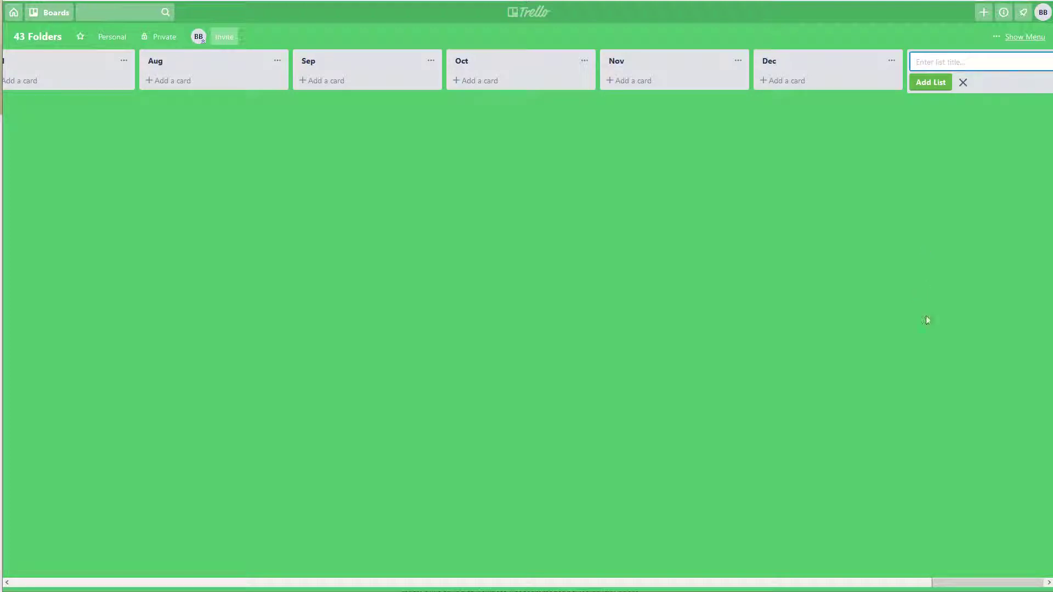
# Step: Stop adding lists, scroll back to list 23, and begin a new card there
pyautogui.click(763, 573)
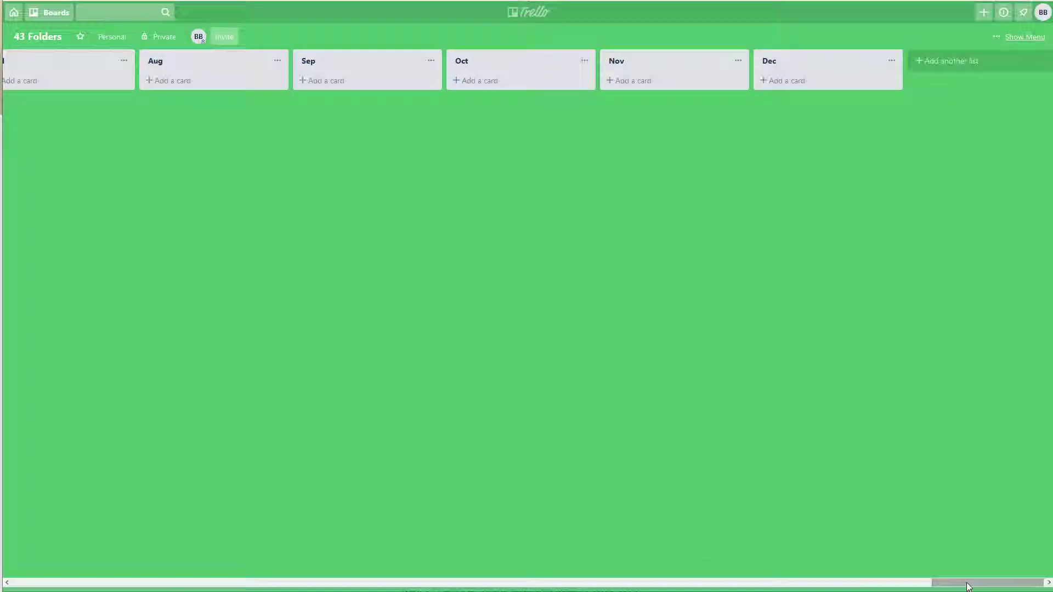
pyautogui.moveTo(982, 583); pyautogui.dragTo(288, 527)
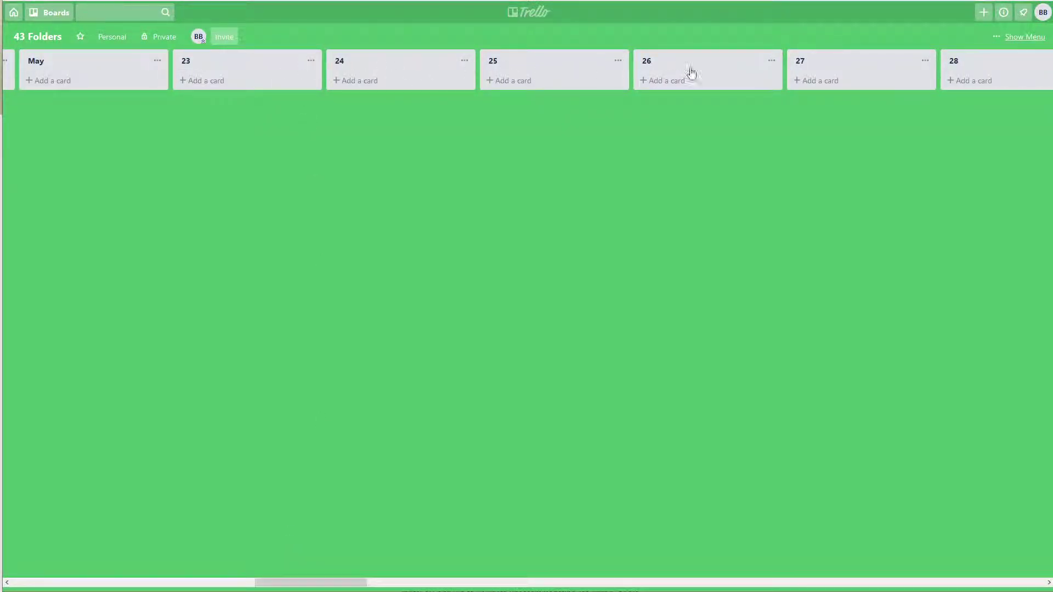
pyautogui.click(189, 82)
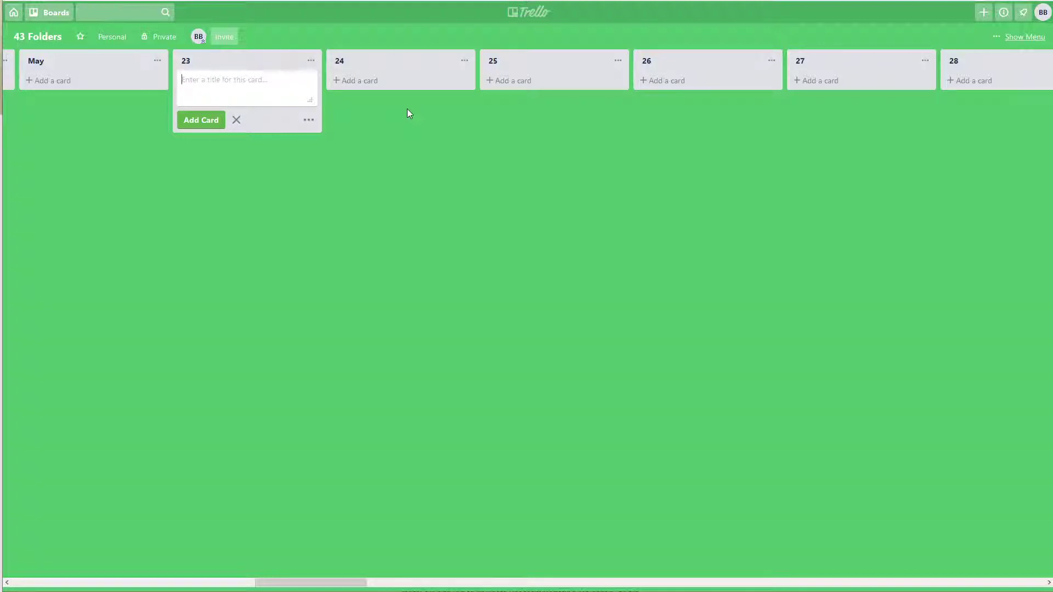
# Step: Save a card 'Finish fixing the door panel/handle in the truck' in list 23 and close the composer
pyautogui.write('Finish fixing the door panel')
pyautogui.press('BackSpace')
pyautogui.write('/handle in the truck')
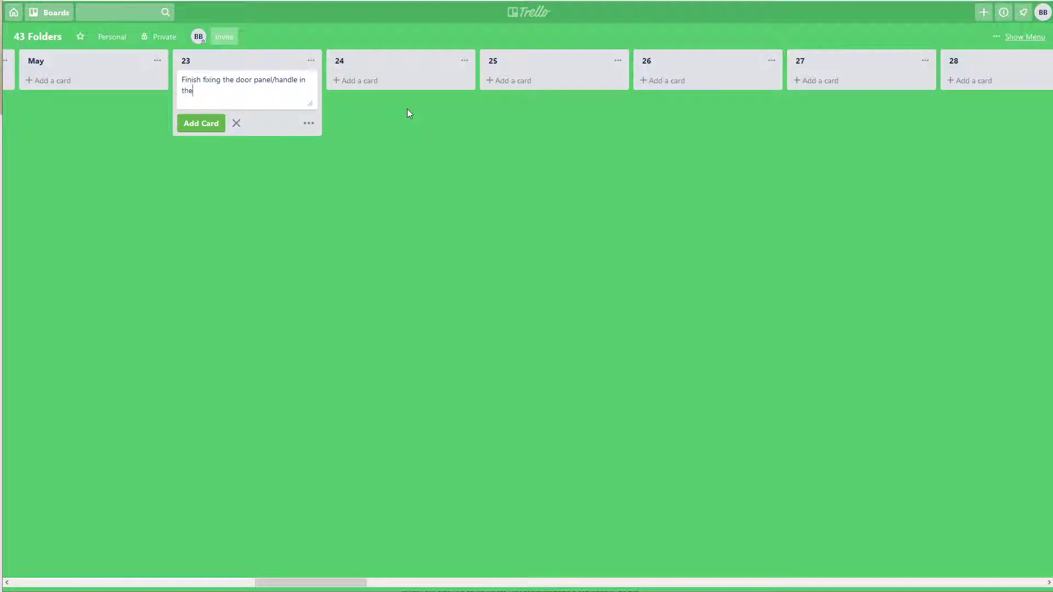
pyautogui.press('Return')
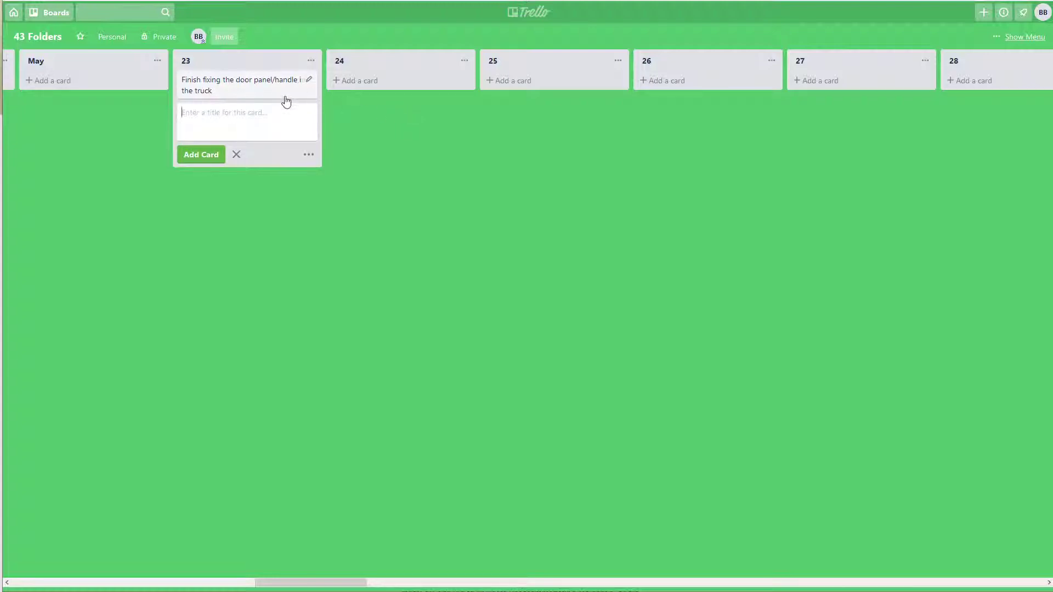
pyautogui.click(397, 152)
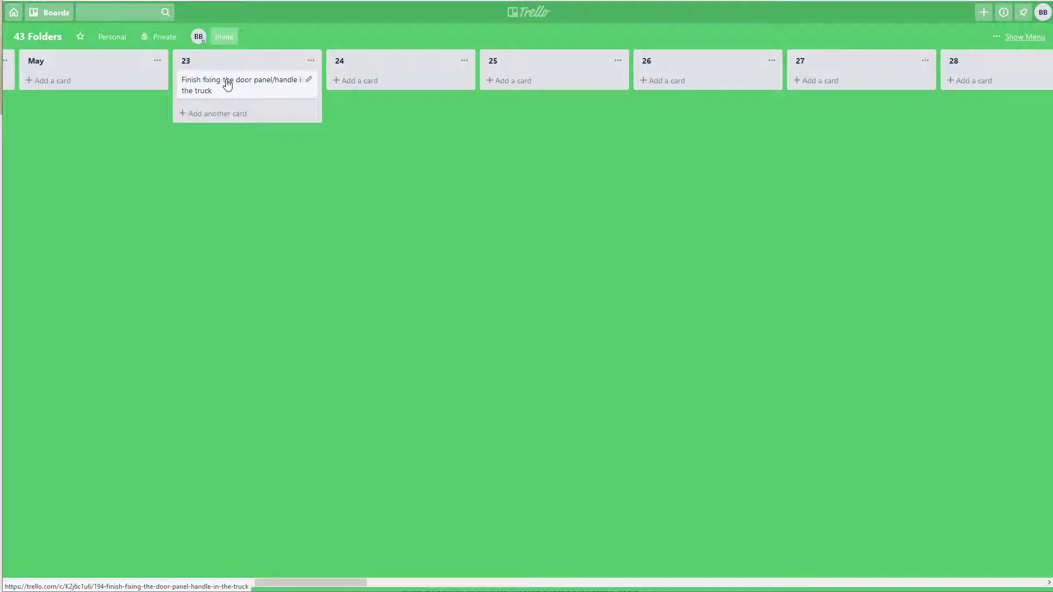
pyautogui.moveTo(228, 84); pyautogui.dragTo(351, 82)
pyautogui.moveTo(245, 64)
pyautogui.mouseDown()
pyautogui.moveTo(369, 131)
pyautogui.moveTo(466, 155)
pyautogui.moveTo(895, 154)
pyautogui.moveTo(643, 179)
pyautogui.moveTo(665, 197)
pyautogui.moveTo(581, 207)
pyautogui.moveTo(341, 197)
pyautogui.moveTo(235, 124)
pyautogui.moveTo(244, 77)
pyautogui.mouseUp()
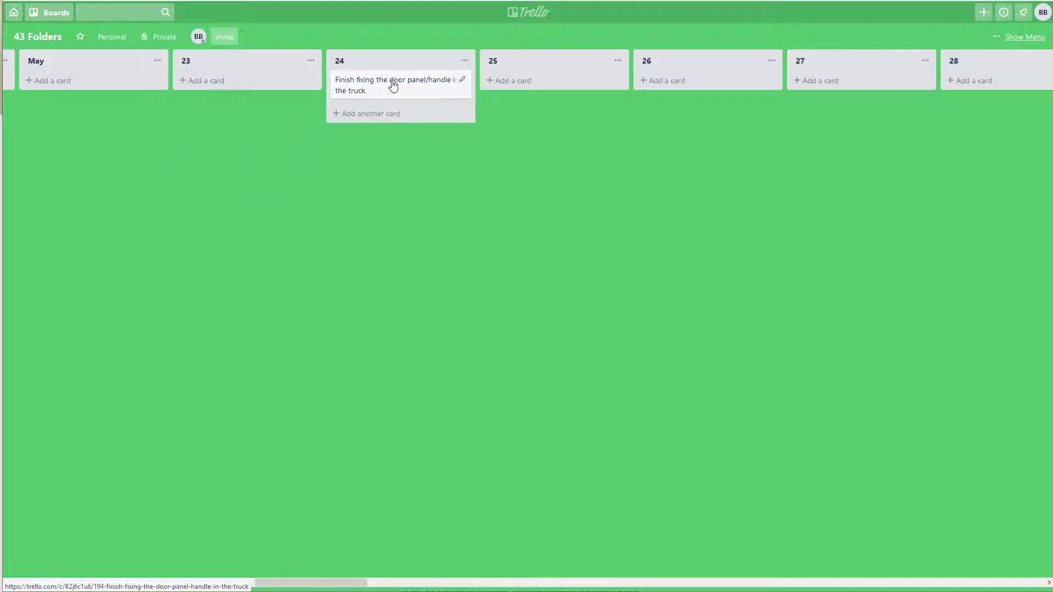
pyautogui.moveTo(393, 84); pyautogui.dragTo(301, 74)
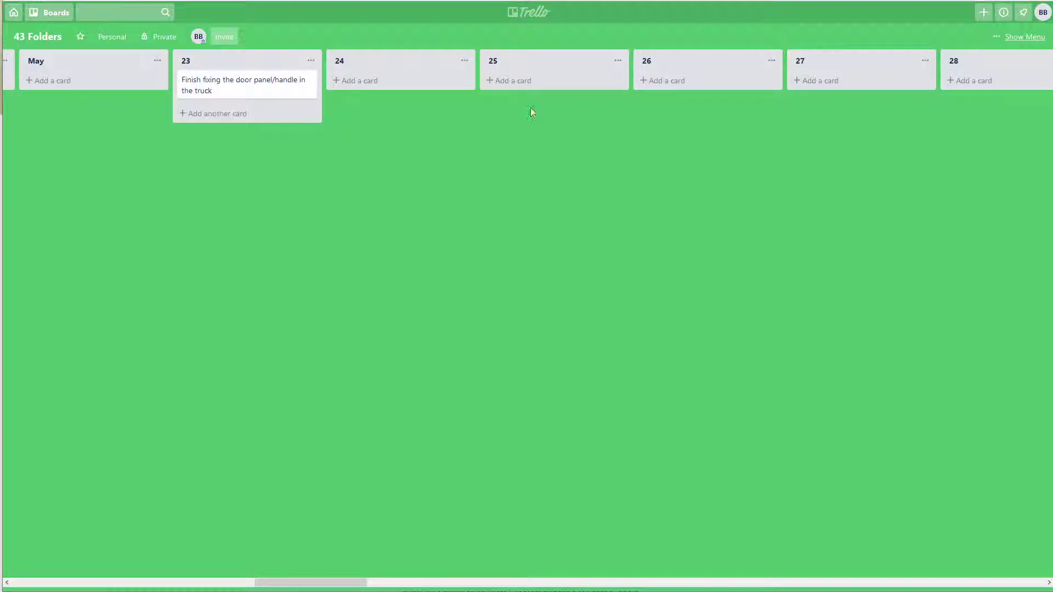
pyautogui.moveTo(324, 583); pyautogui.dragTo(528, 561)
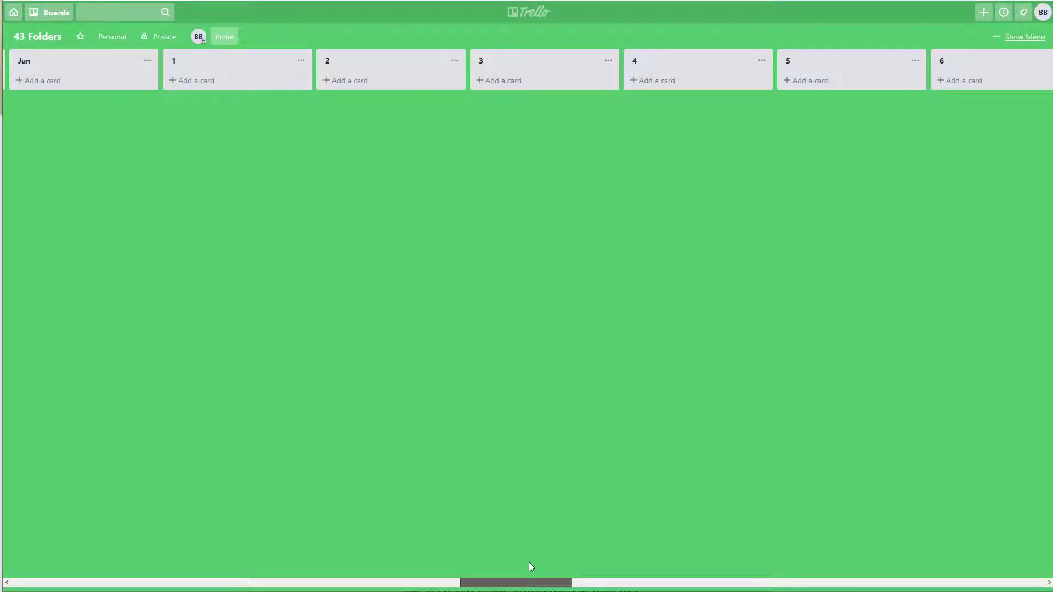
pyautogui.moveTo(530, 562); pyautogui.dragTo(336, 526)
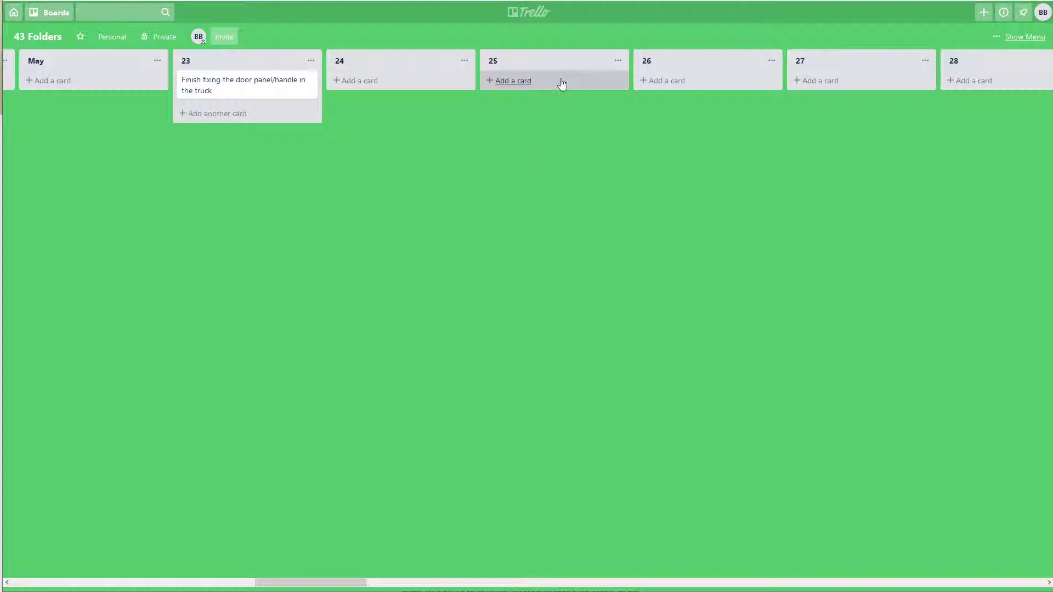
pyautogui.moveTo(357, 583); pyautogui.dragTo(509, 555)
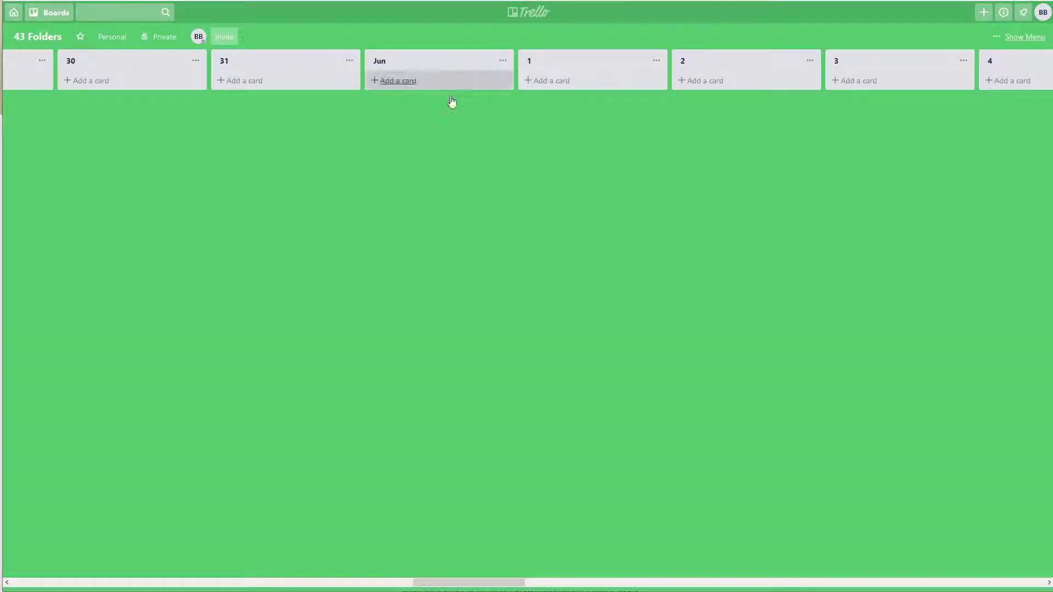
pyautogui.moveTo(493, 587); pyautogui.dragTo(493, 587)
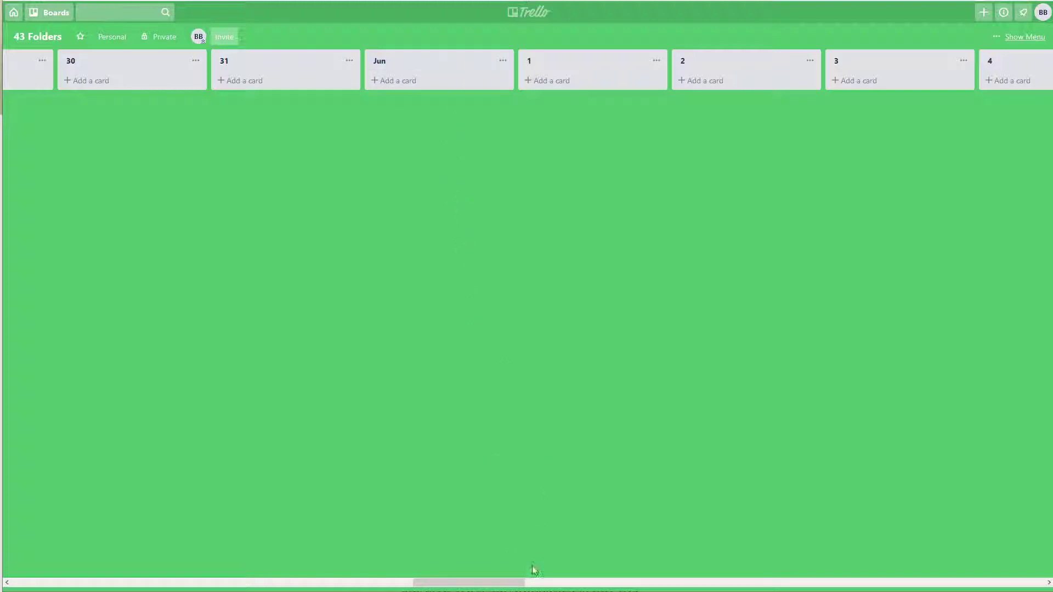
pyautogui.moveTo(508, 586); pyautogui.dragTo(1002, 585)
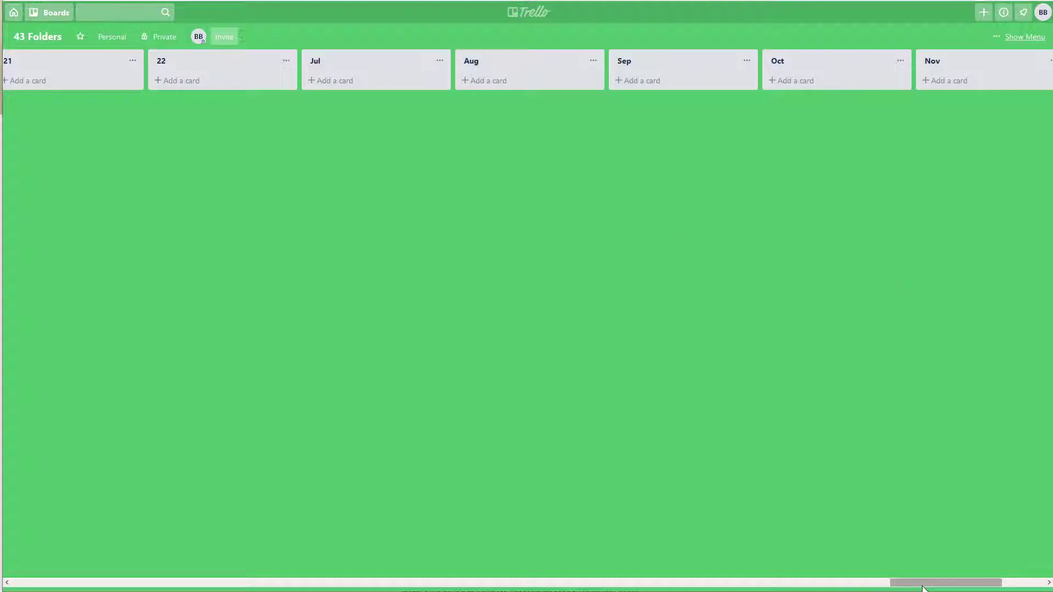
pyautogui.moveTo(927, 583); pyautogui.dragTo(145, 586)
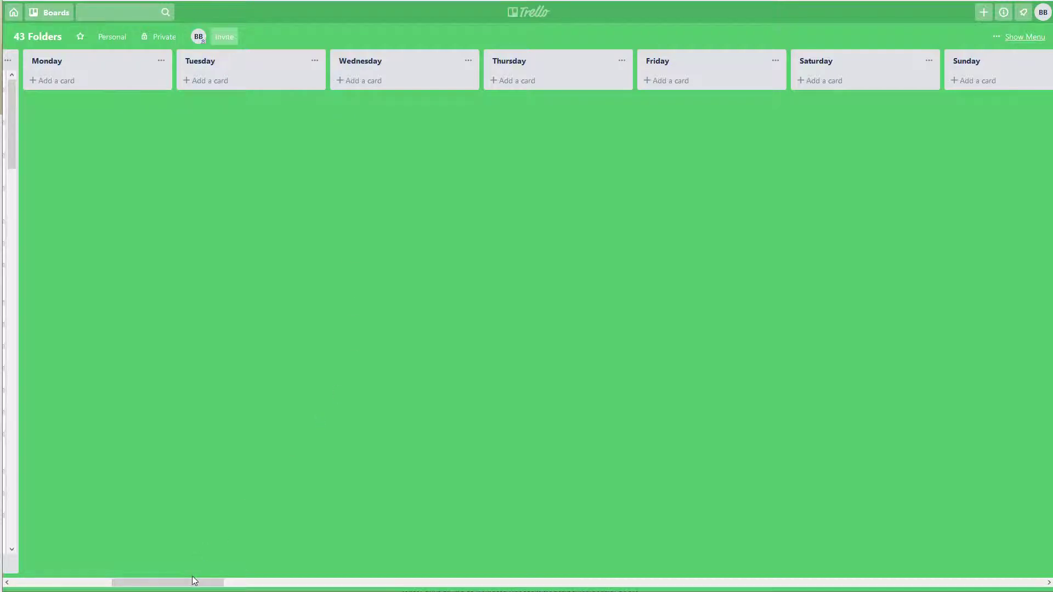
pyautogui.hscroll(-3, 192, 581)
pyautogui.hscroll(3, 202, 582)
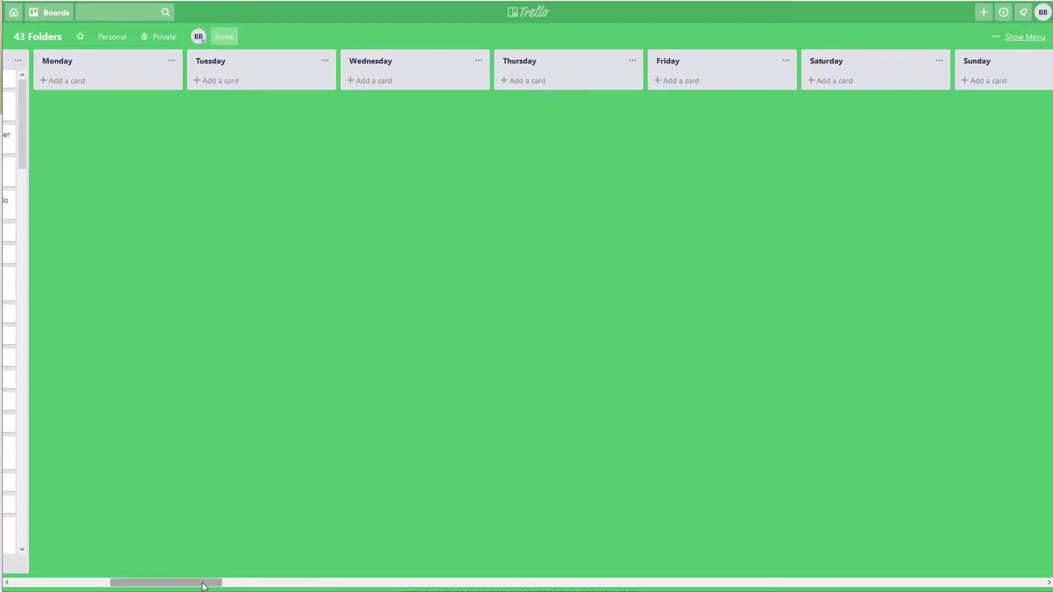
pyautogui.moveTo(203, 584); pyautogui.dragTo(321, 582)
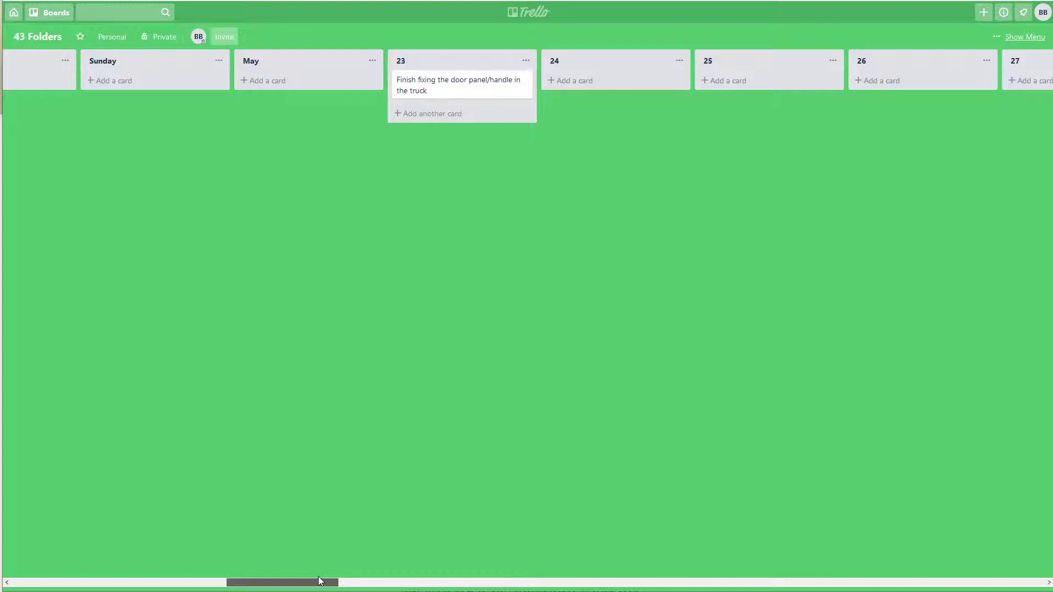
pyautogui.moveTo(318, 581)
pyautogui.mouseDown()
pyautogui.moveTo(715, 554)
pyautogui.moveTo(940, 510)
pyautogui.moveTo(821, 531)
pyautogui.moveTo(789, 557)
pyautogui.moveTo(343, 551)
pyautogui.mouseUp()
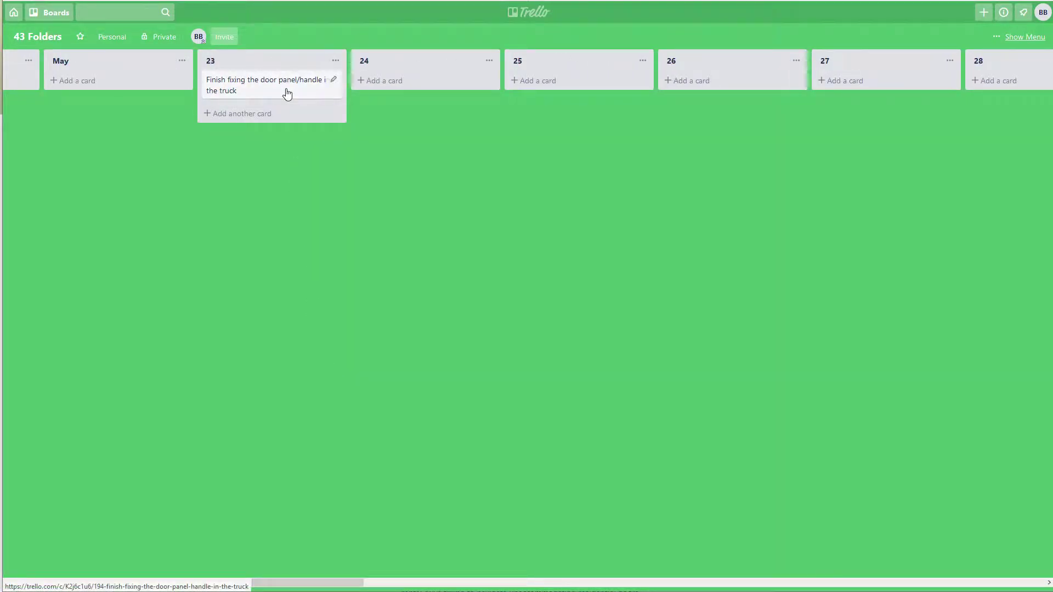